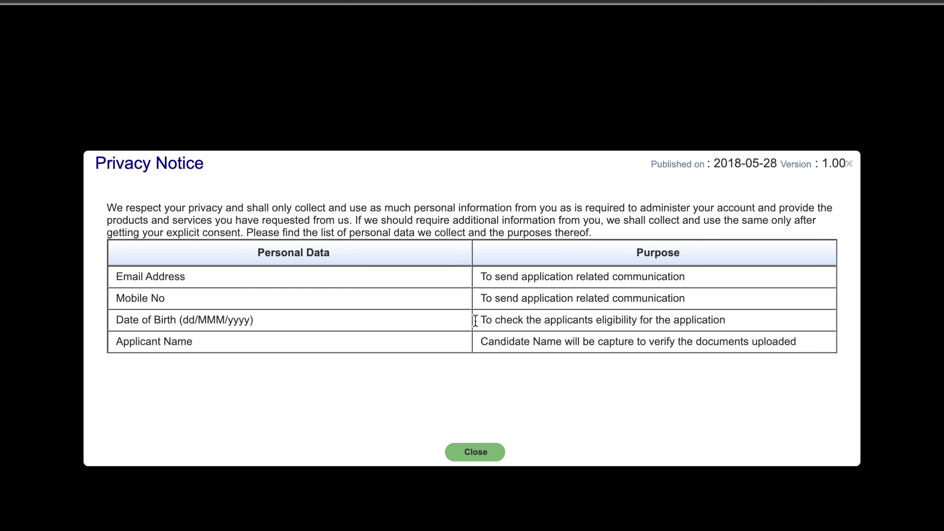
Dismiss the privacy notice and read the registration form's fields and its notes on eligibility and percentage calculation
{"action": "left_click", "coordinate": [475, 452]}
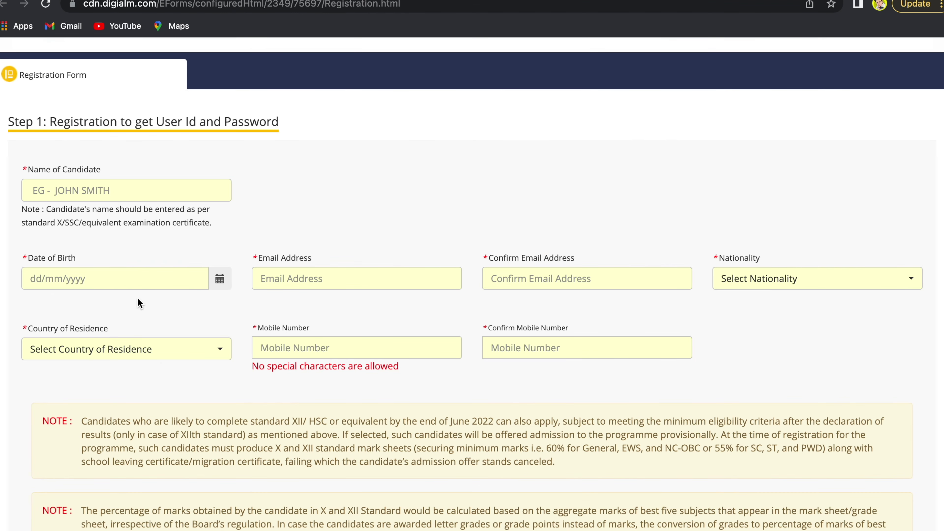
{"action": "scroll", "coordinate": [139, 303], "scroll_direction": "down", "scroll_amount": 2}
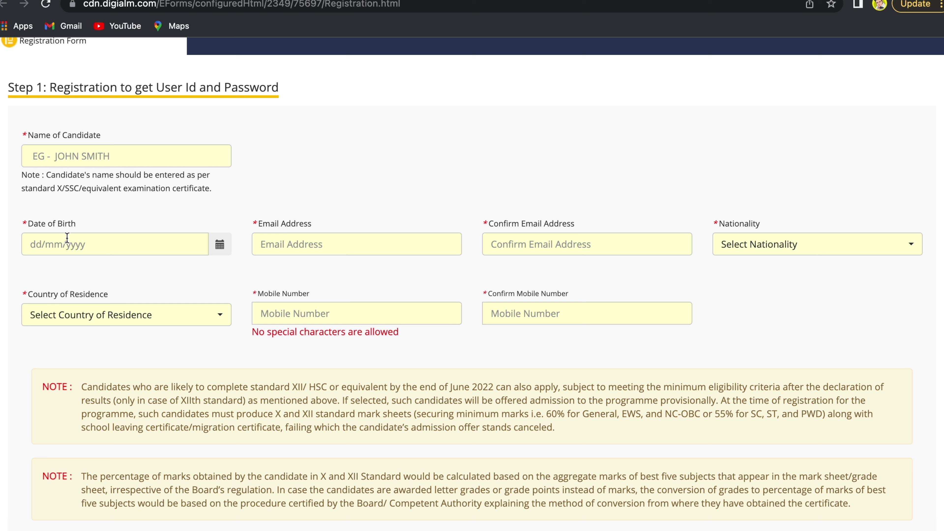
{"action": "scroll", "coordinate": [298, 261], "scroll_direction": "down", "scroll_amount": 1}
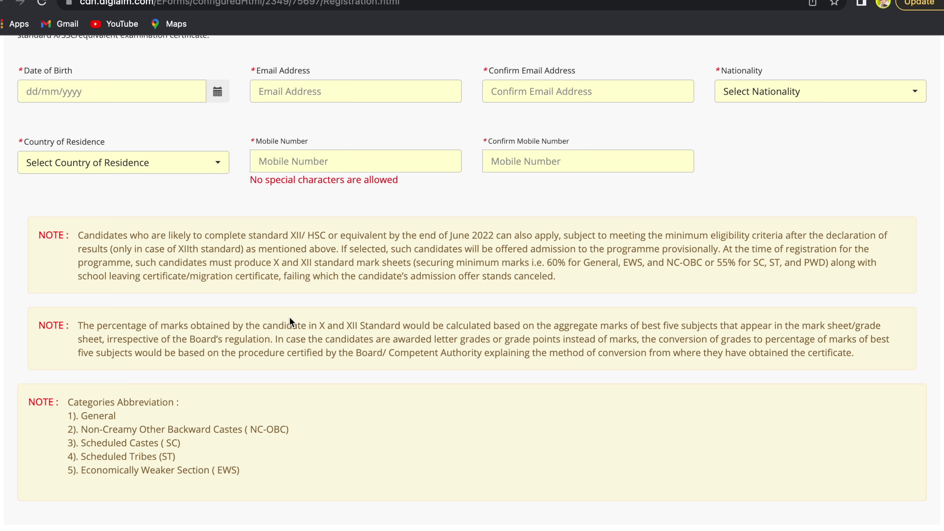
{"action": "scroll", "coordinate": [286, 368], "scroll_direction": "down", "scroll_amount": 2}
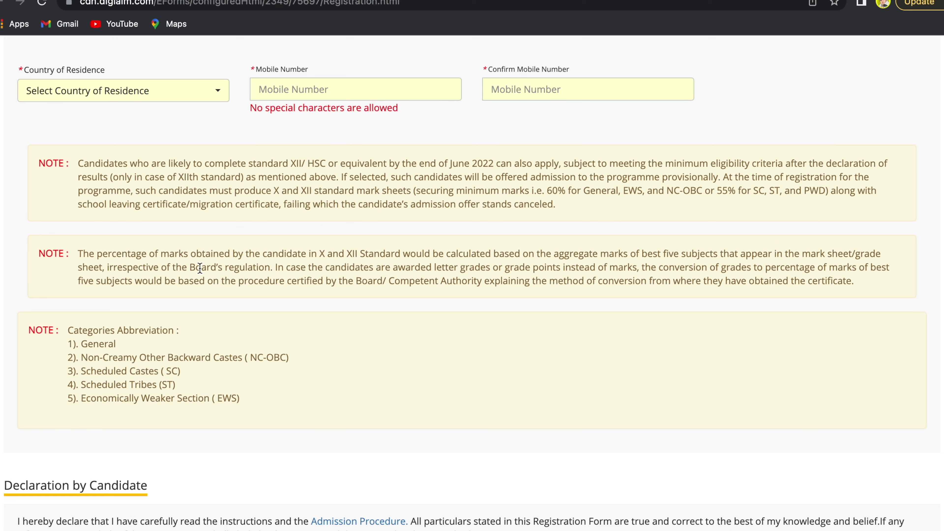
{"action": "left_click_drag", "start_coordinate": [81, 253], "coordinate": [684, 298]}
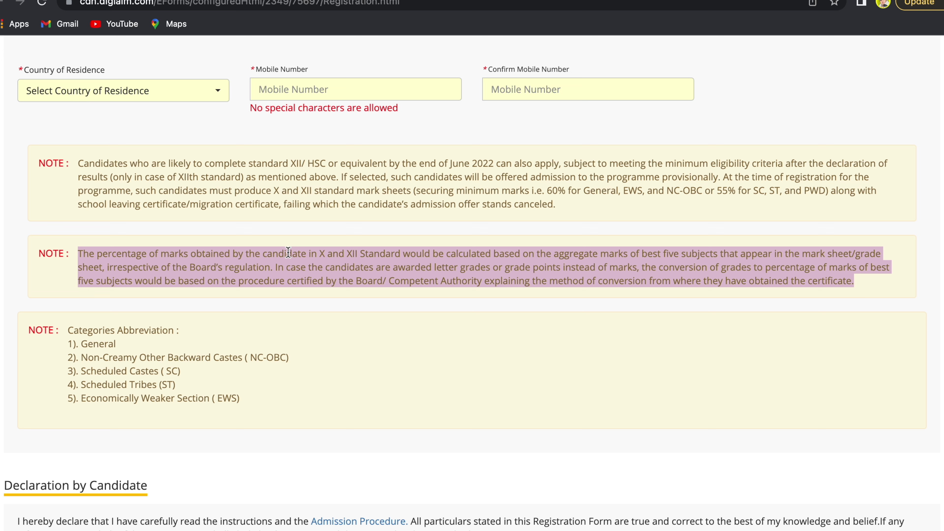
{"action": "scroll", "coordinate": [288, 253], "scroll_direction": "down", "scroll_amount": 3}
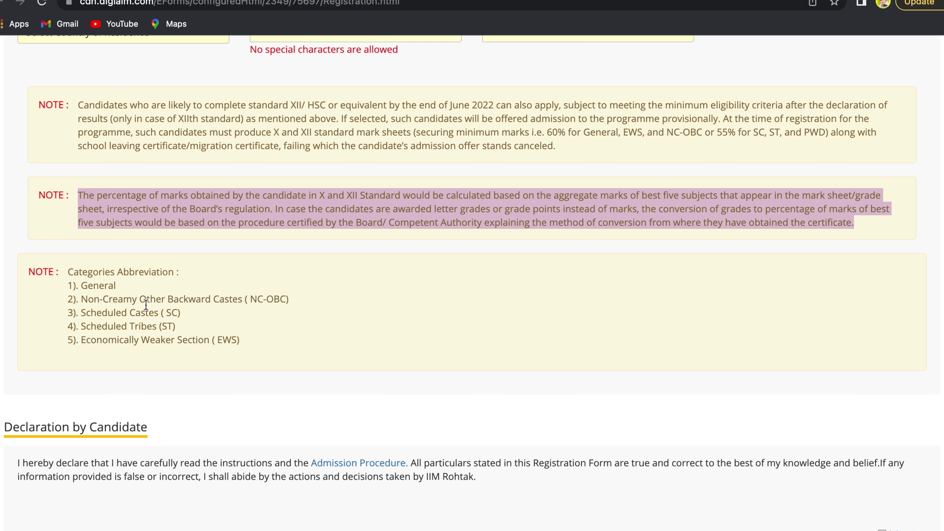
Agree to the candidate declaration on the registration form and dismiss the instruction note for completed Step-I registration
{"action": "scroll", "coordinate": [173, 349], "scroll_direction": "down", "scroll_amount": 5}
{"action": "scroll", "coordinate": [173, 349], "scroll_direction": "down", "scroll_amount": 4}
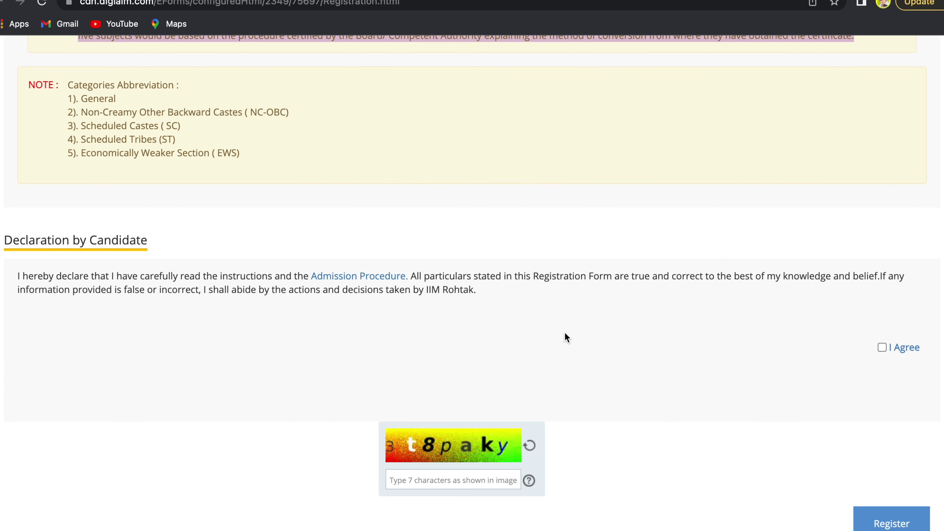
{"action": "left_click", "coordinate": [883, 348]}
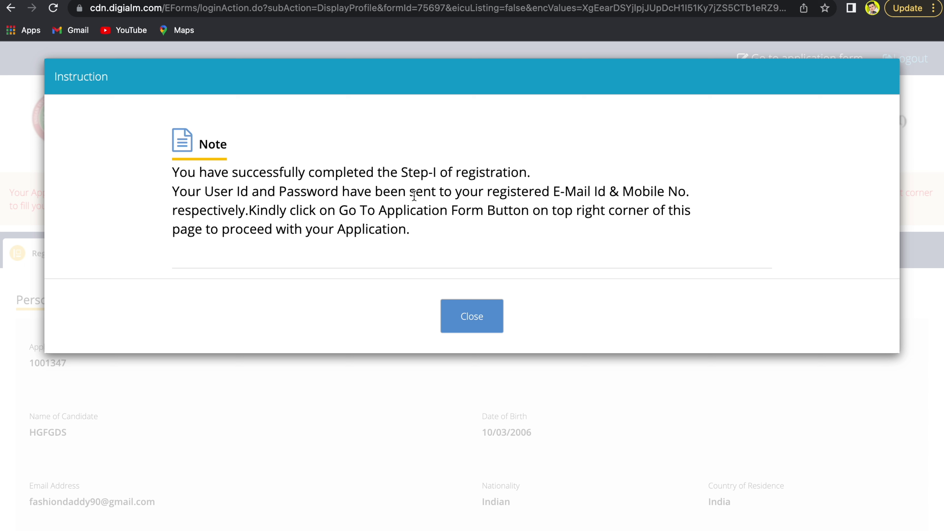
{"action": "left_click", "coordinate": [487, 317]}
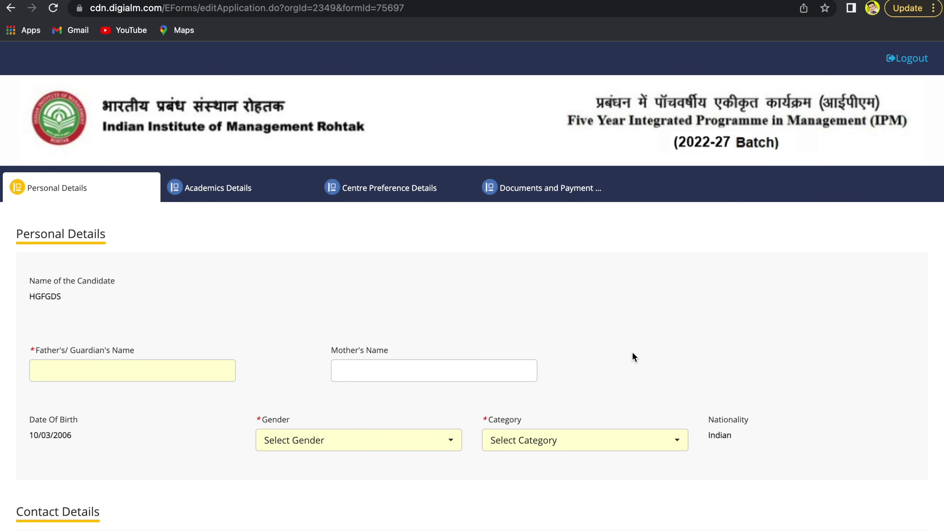
Review the personal, contact, disability and address sections of the application, and save them to continue to the academic details
{"action": "scroll", "coordinate": [632, 353], "scroll_direction": "down", "scroll_amount": 5}
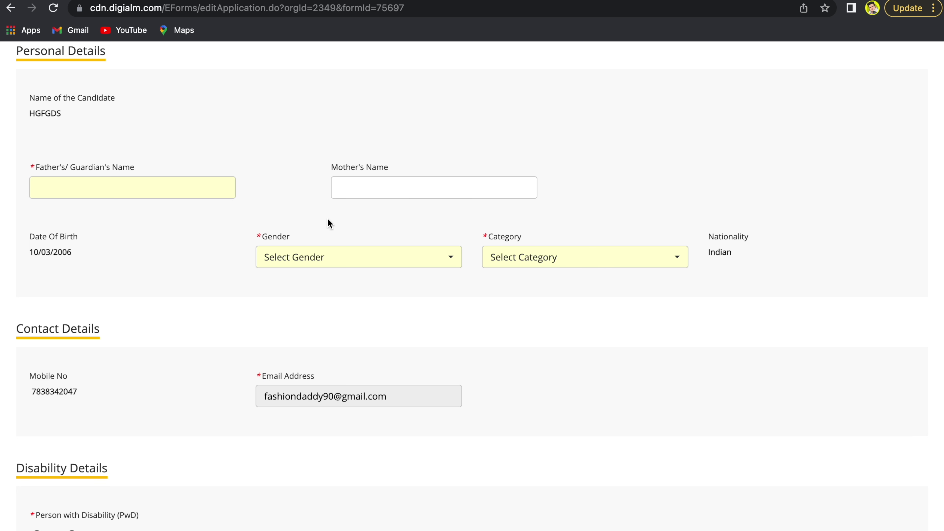
{"action": "scroll", "coordinate": [535, 265], "scroll_direction": "down", "scroll_amount": 1}
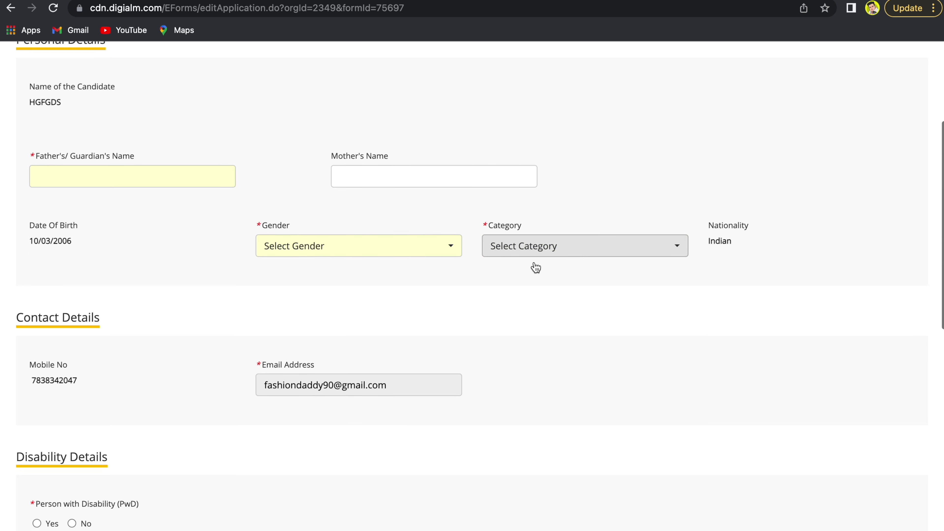
{"action": "scroll", "coordinate": [535, 268], "scroll_direction": "down", "scroll_amount": 3}
{"action": "scroll", "coordinate": [378, 272], "scroll_direction": "down", "scroll_amount": 3}
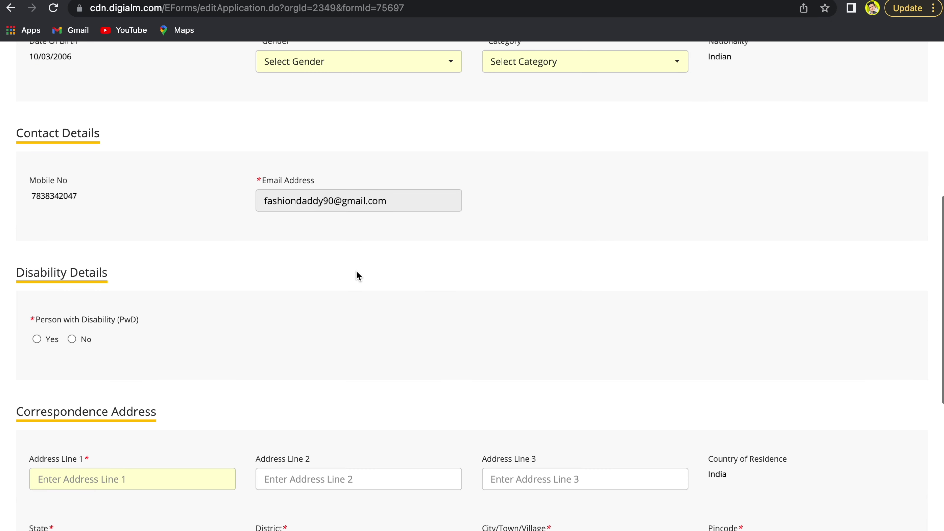
{"action": "scroll", "coordinate": [357, 276], "scroll_direction": "down", "scroll_amount": 2}
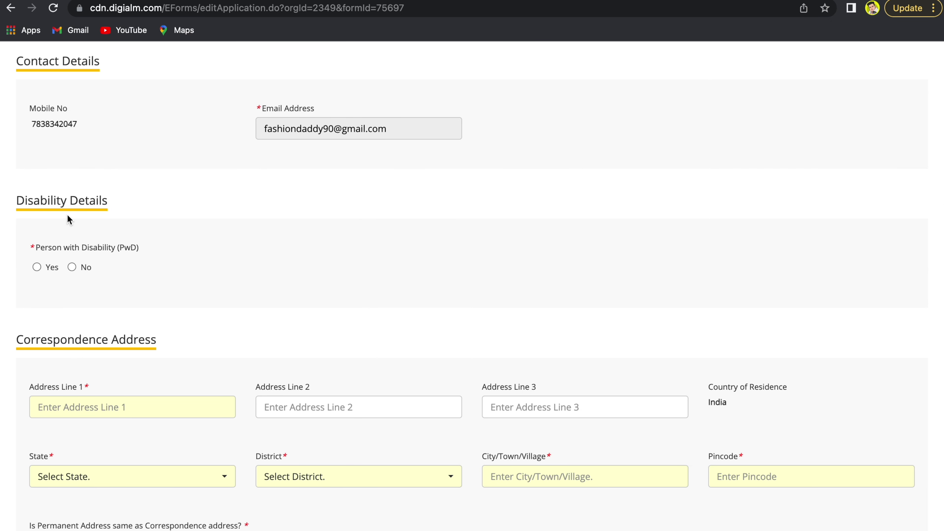
{"action": "scroll", "coordinate": [131, 341], "scroll_direction": "down", "scroll_amount": 3}
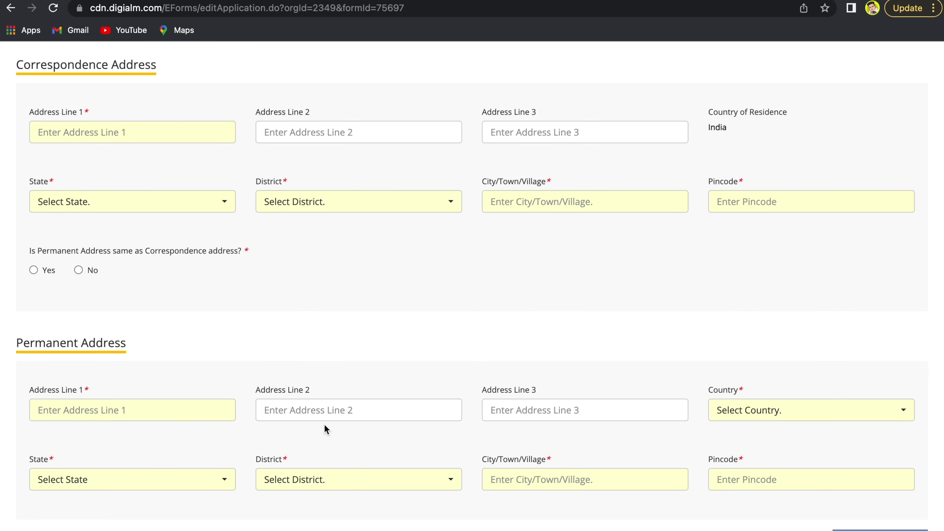
{"action": "scroll", "coordinate": [227, 222], "scroll_direction": "up", "scroll_amount": 6}
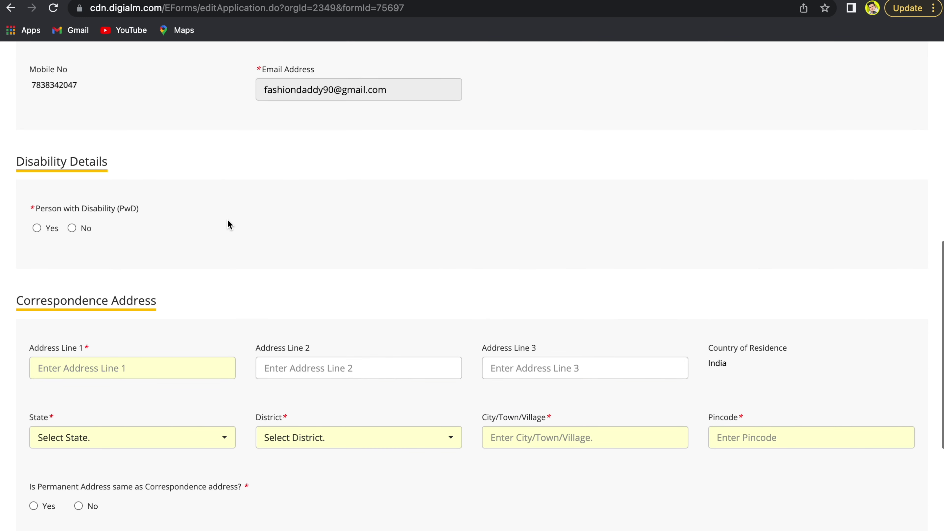
{"action": "scroll", "coordinate": [227, 221], "scroll_direction": "down", "scroll_amount": 7}
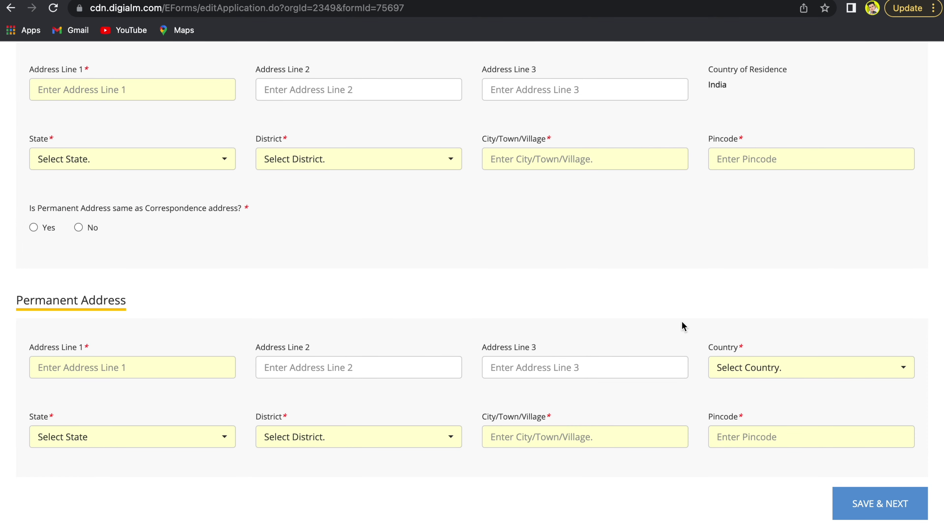
{"action": "left_click", "coordinate": [862, 506]}
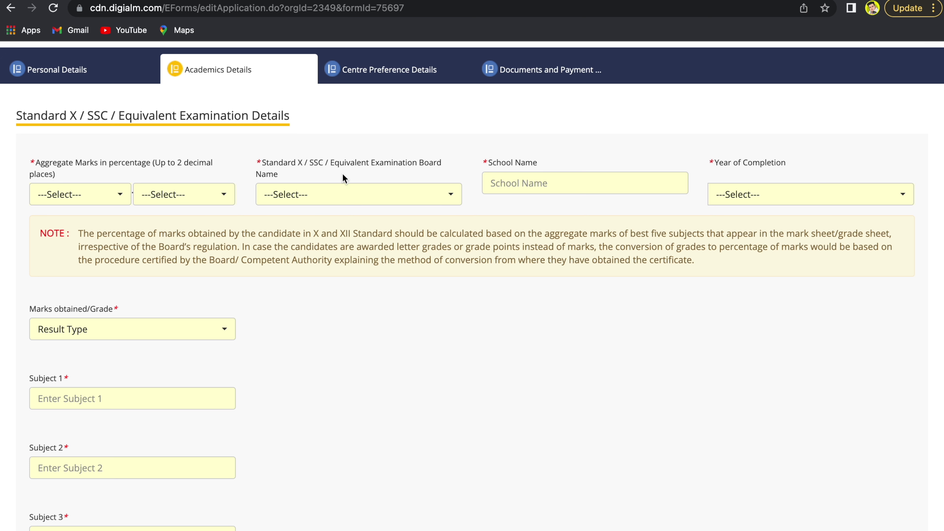
Set the Standard X board to Central Board of Secondary Education and the result type to Marks obtained
{"action": "left_click", "coordinate": [322, 197]}
{"action": "left_click", "coordinate": [308, 244]}
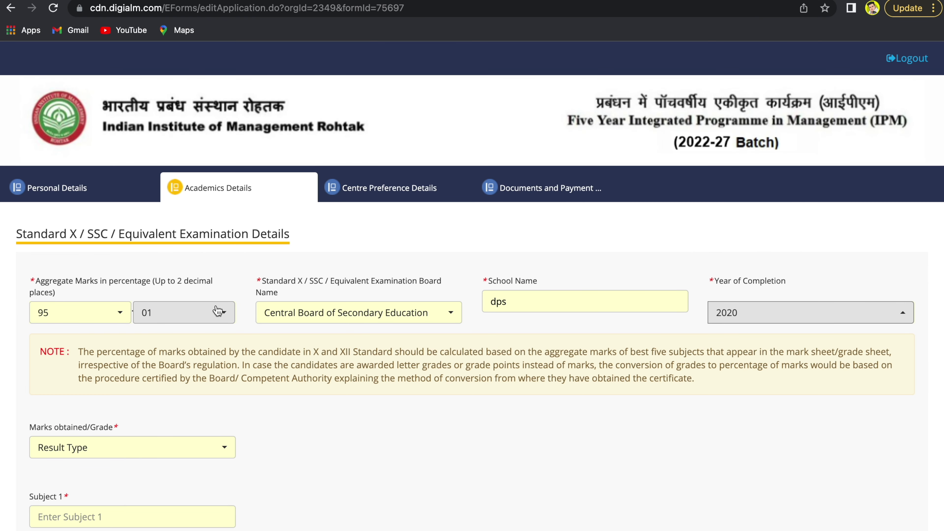
{"action": "scroll", "coordinate": [384, 395], "scroll_direction": "down", "scroll_amount": 2}
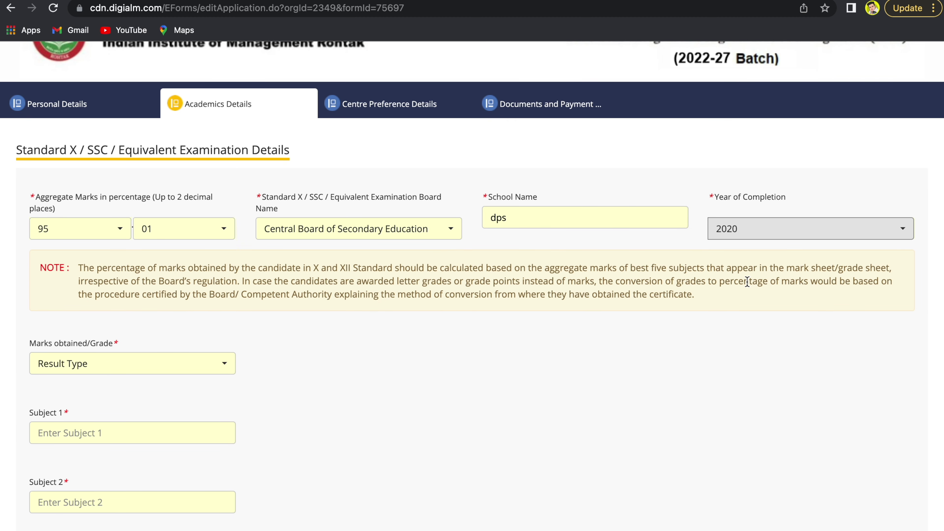
{"action": "scroll", "coordinate": [748, 282], "scroll_direction": "down", "scroll_amount": 2}
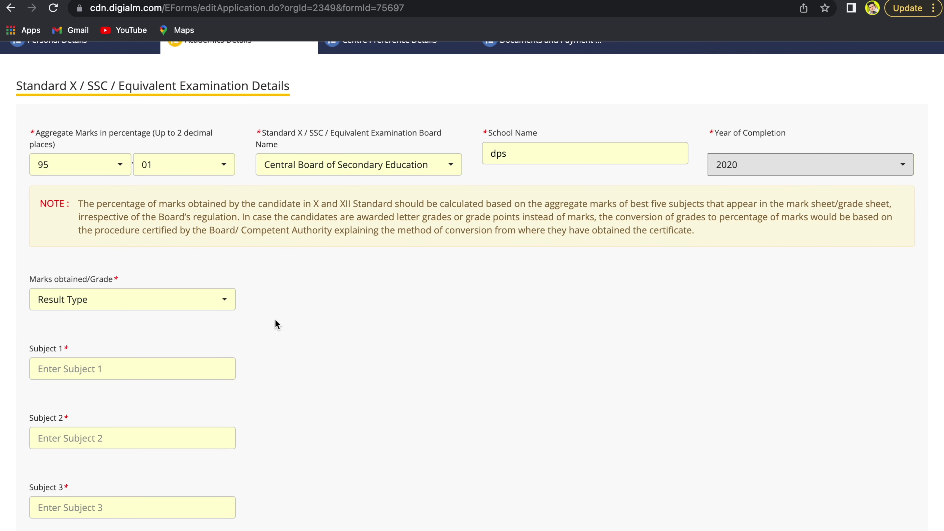
{"action": "scroll", "coordinate": [276, 323], "scroll_direction": "down", "scroll_amount": 2}
{"action": "left_click", "coordinate": [138, 235]}
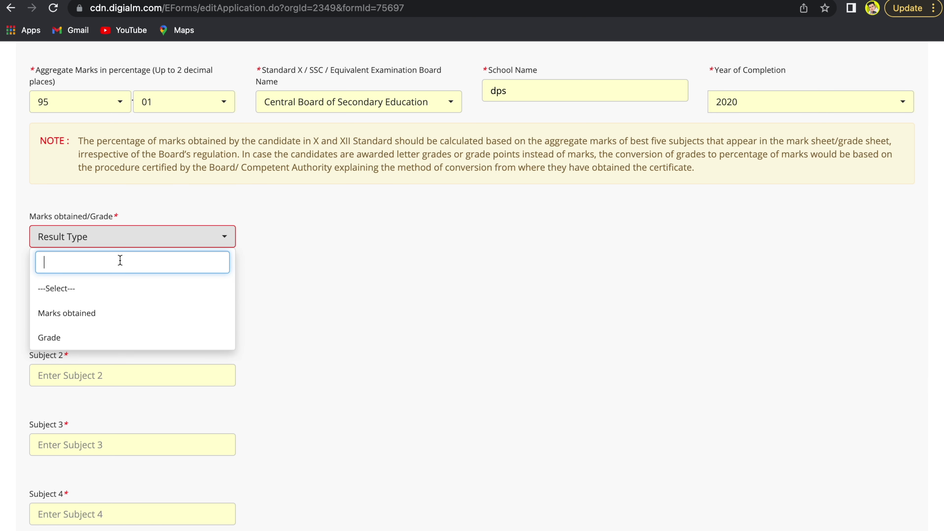
{"action": "left_click", "coordinate": [83, 314]}
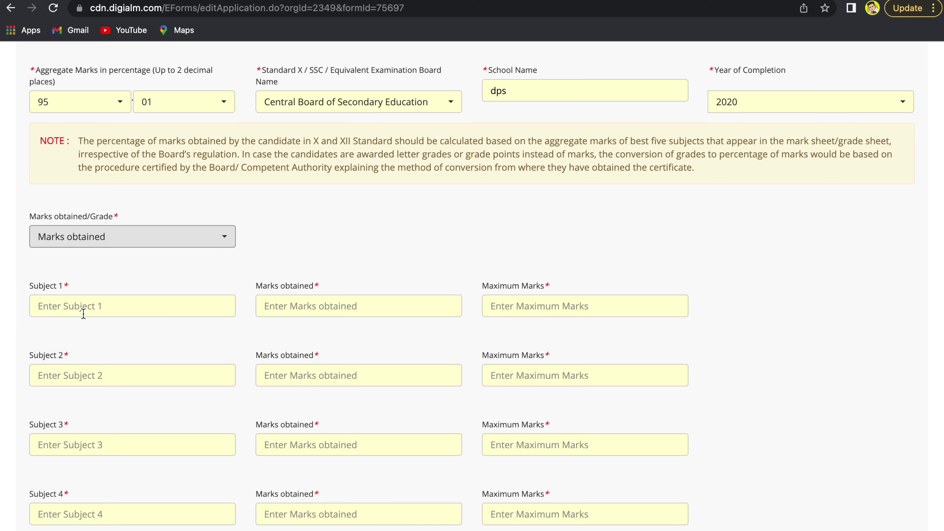
Enter English as Subject 1 of Standard X with 97 marks obtained out of a maximum of 100
{"action": "scroll", "coordinate": [88, 336], "scroll_direction": "down", "scroll_amount": 3}
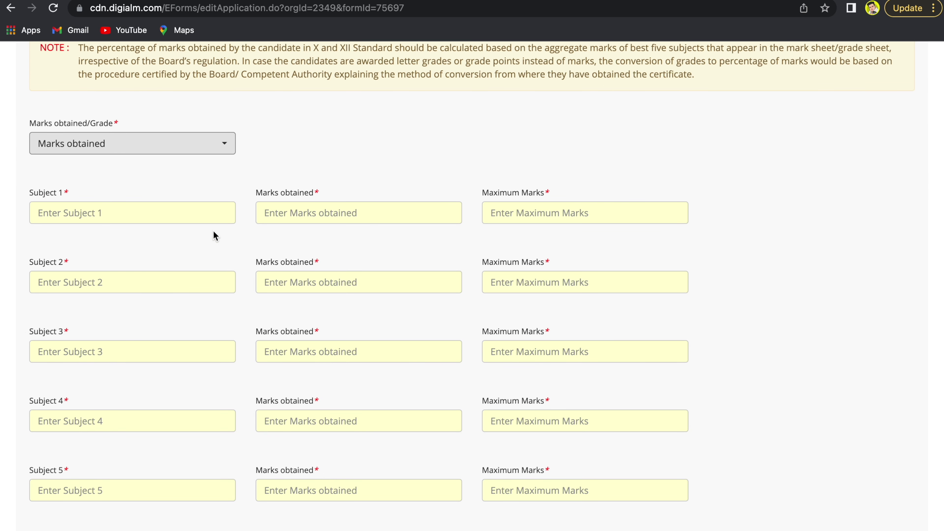
{"action": "left_click", "coordinate": [91, 212]}
{"action": "type", "text": "englis"}
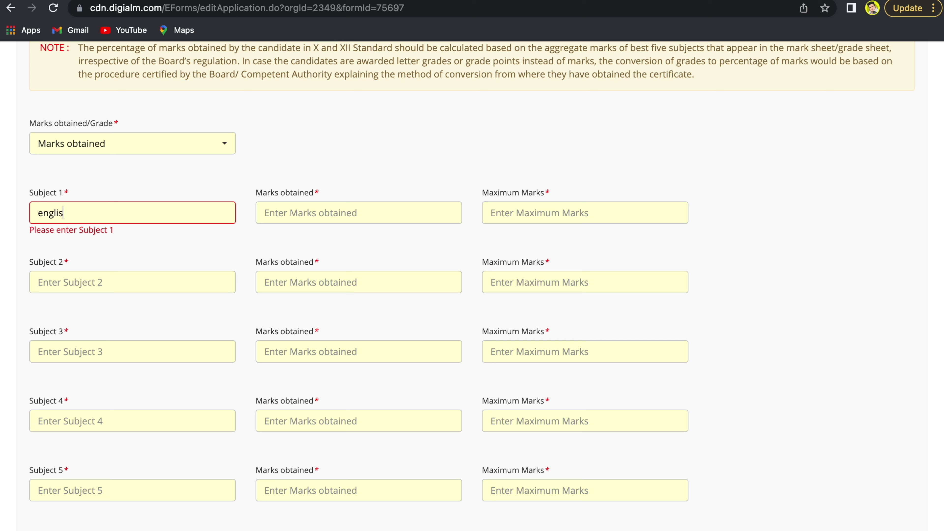
{"action": "type", "text": "h"}
{"action": "left_click", "coordinate": [286, 214]}
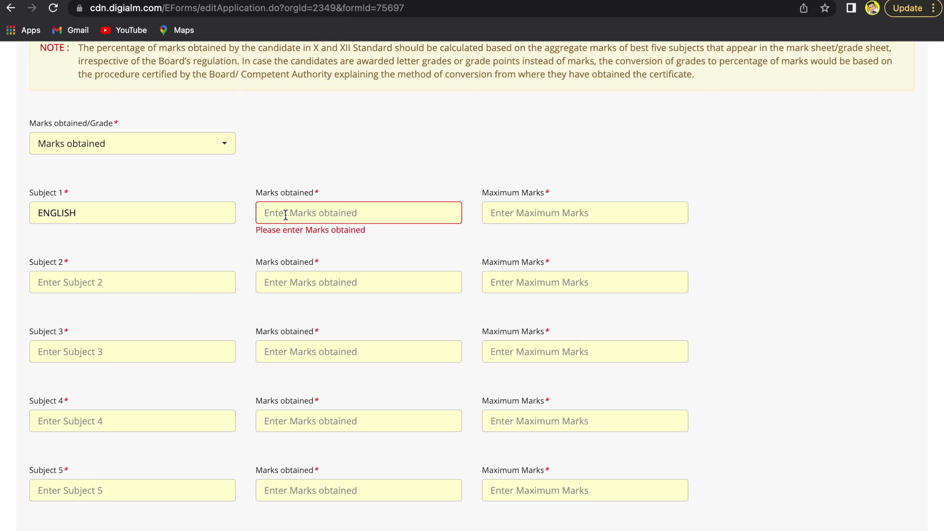
{"action": "type", "text": "97"}
{"action": "left_click", "coordinate": [523, 212]}
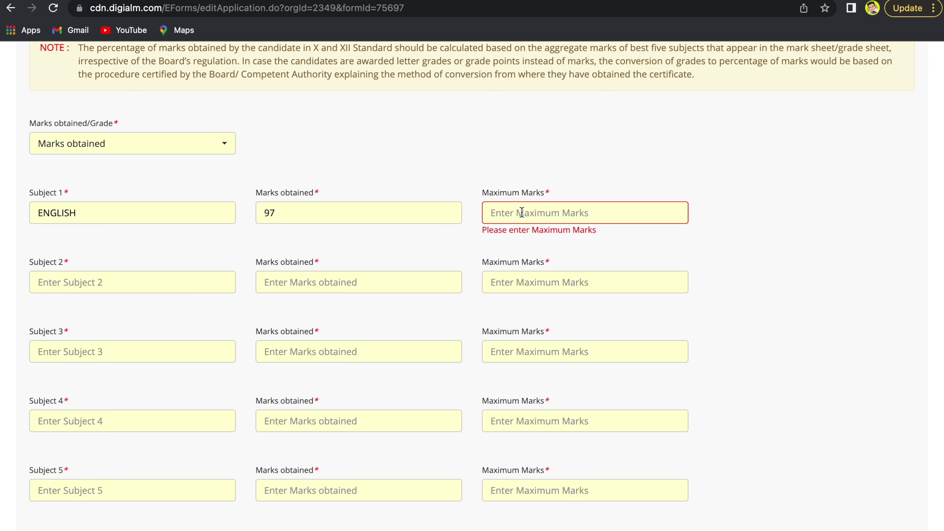
{"action": "type", "text": "100"}
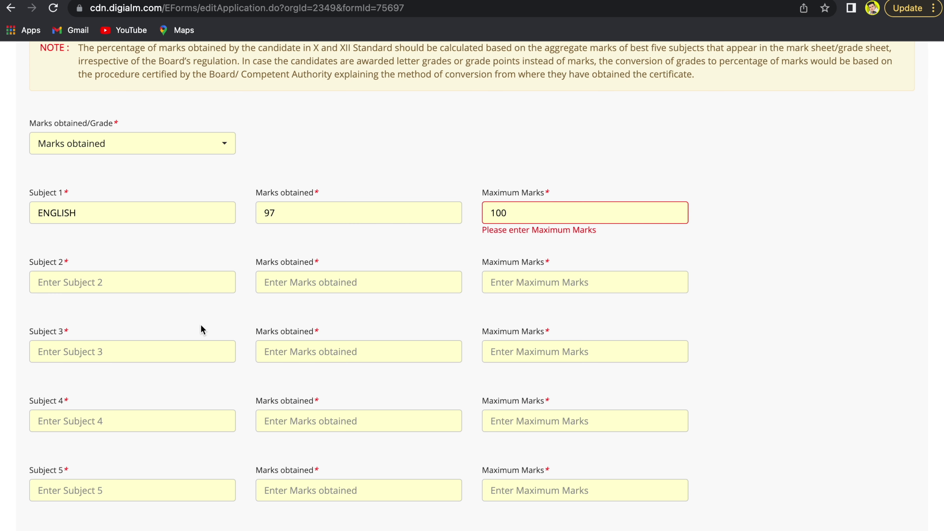
Declare the Standard XII course as completed and set its course type to XII / Equivalent
{"action": "scroll", "coordinate": [201, 325], "scroll_direction": "down", "scroll_amount": 3}
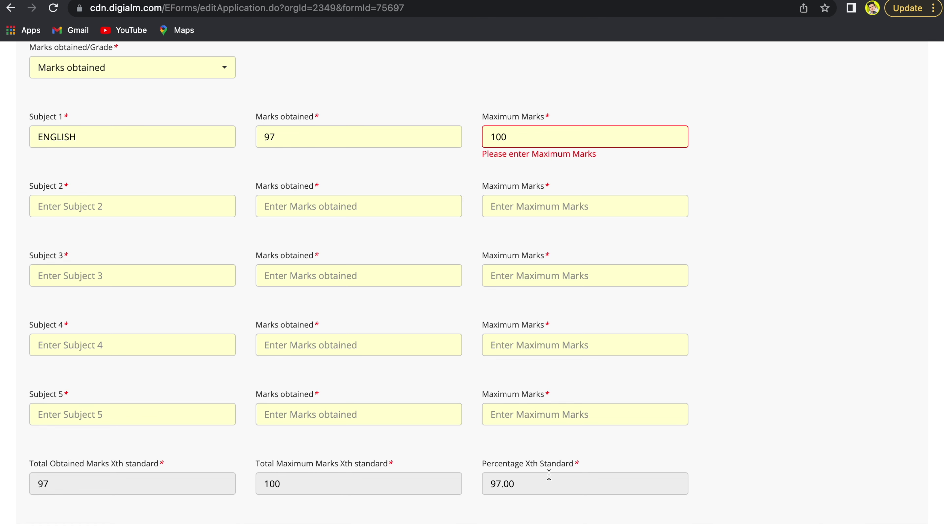
{"action": "scroll", "coordinate": [560, 469], "scroll_direction": "down", "scroll_amount": 10}
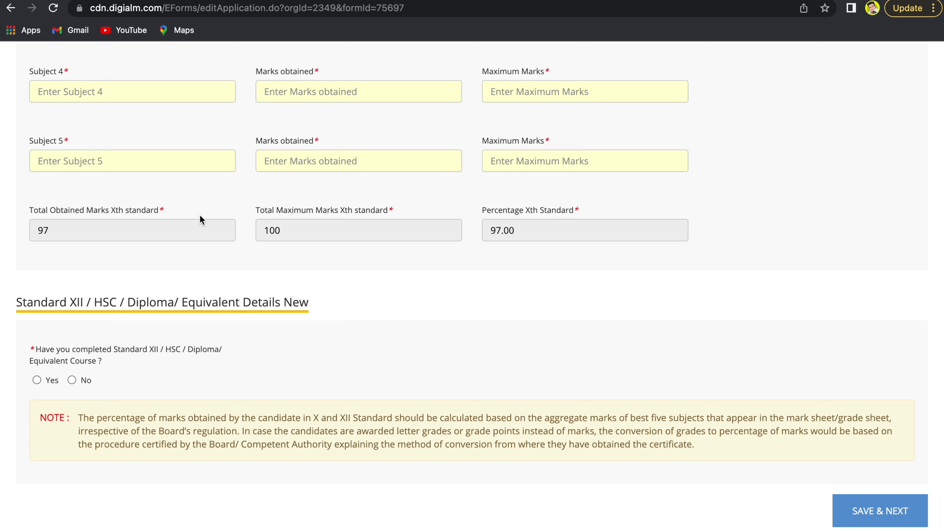
{"action": "scroll", "coordinate": [93, 222], "scroll_direction": "up", "scroll_amount": 12}
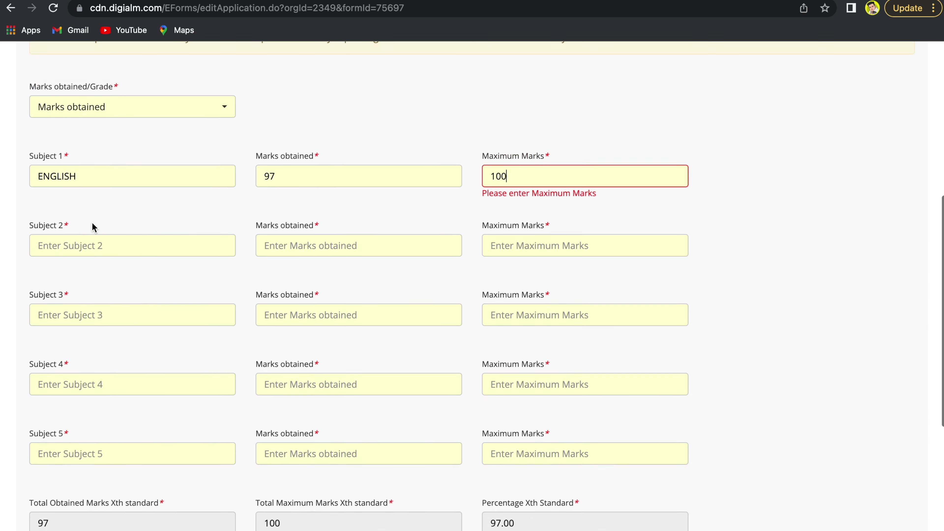
{"action": "scroll", "coordinate": [92, 223], "scroll_direction": "down", "scroll_amount": 13}
{"action": "scroll", "coordinate": [75, 298], "scroll_direction": "up", "scroll_amount": 1}
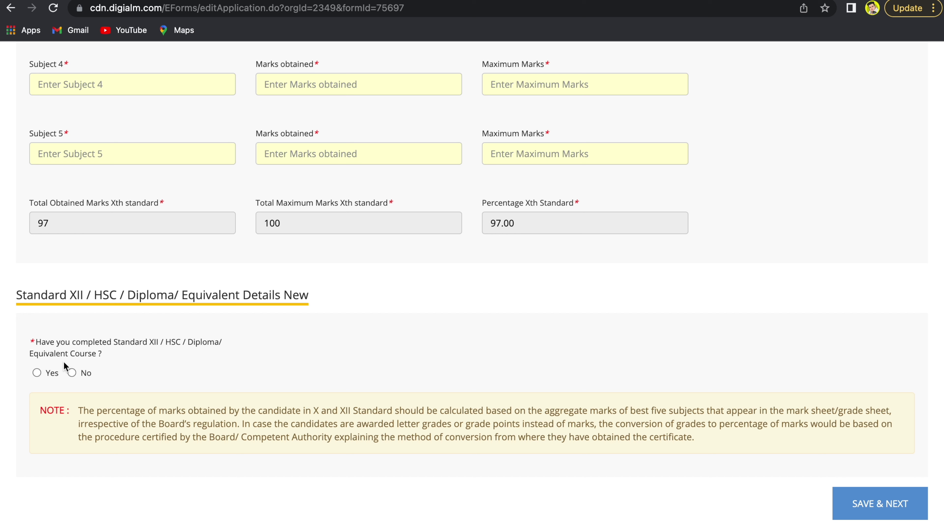
{"action": "left_click", "coordinate": [71, 373]}
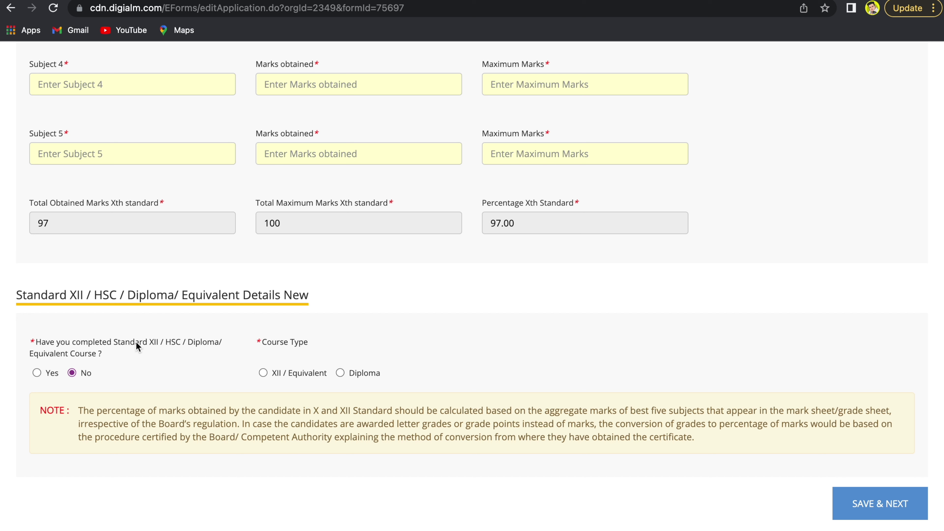
{"action": "left_click", "coordinate": [37, 373]}
{"action": "scroll", "coordinate": [210, 455], "scroll_direction": "down", "scroll_amount": 3}
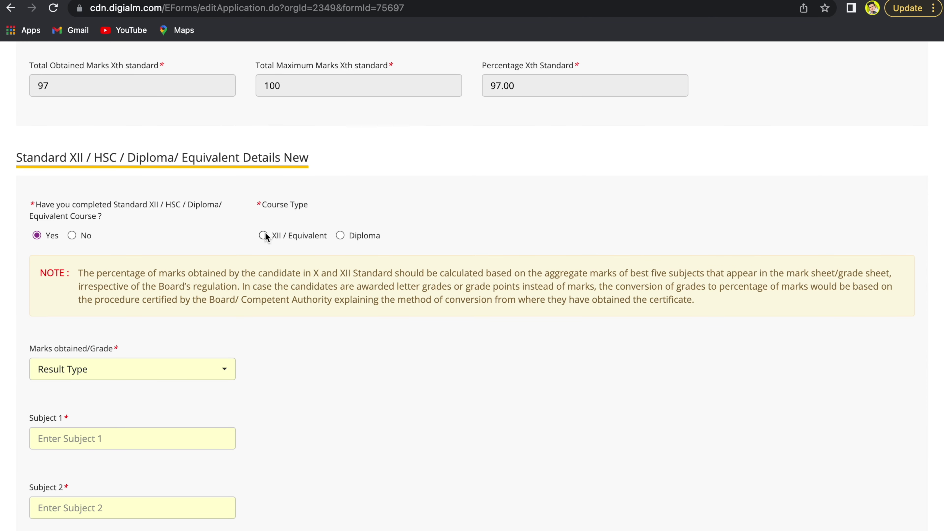
{"action": "left_click", "coordinate": [264, 236]}
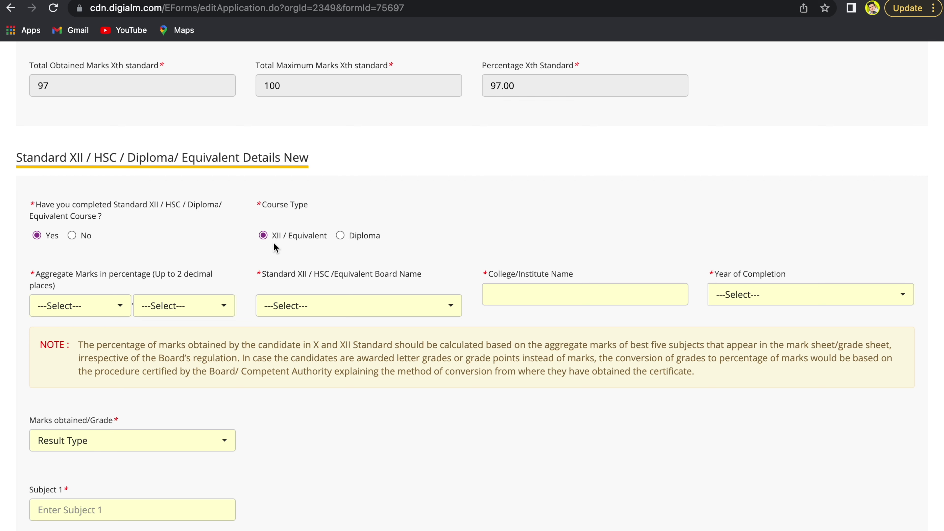
{"action": "scroll", "coordinate": [159, 320], "scroll_direction": "down", "scroll_amount": 2}
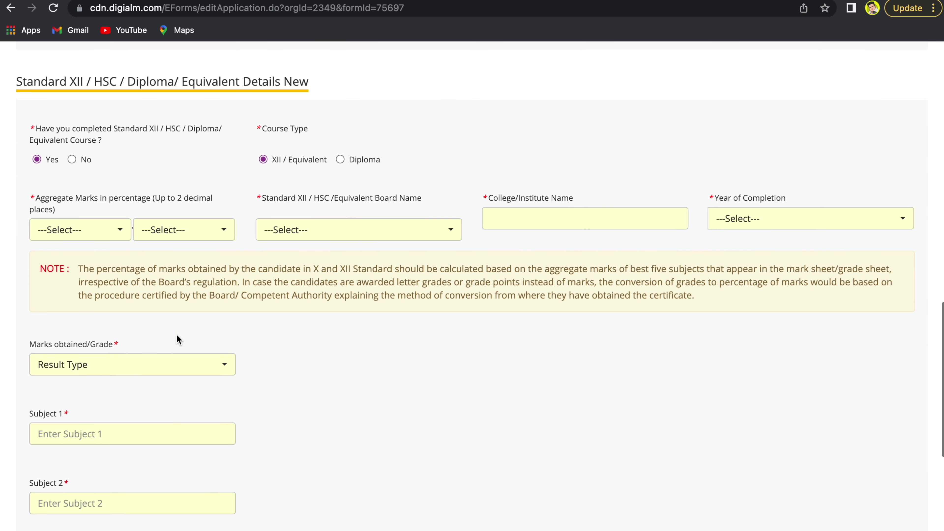
Declare the Standard XII course as not completed, acknowledge the eligibility notice, and set the course type to XII / Equivalent
{"action": "scroll", "coordinate": [179, 335], "scroll_direction": "up", "scroll_amount": 3}
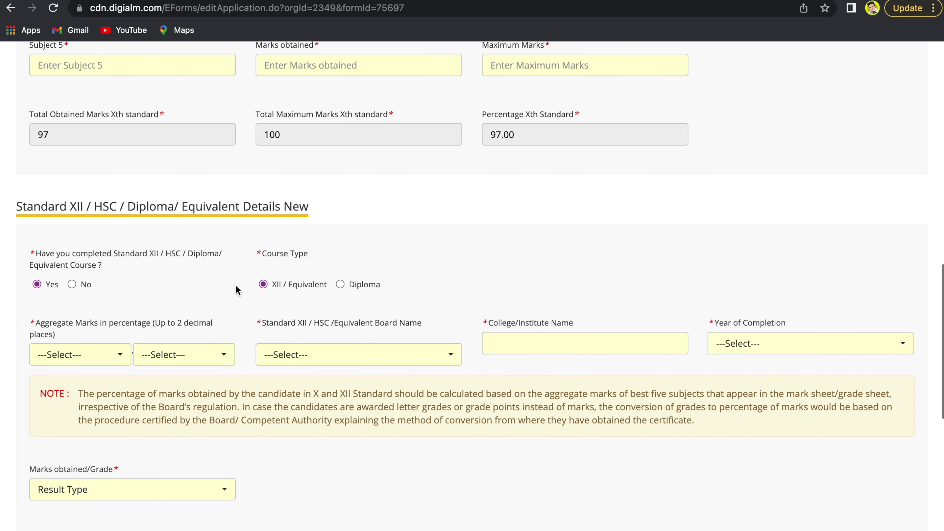
{"action": "left_click", "coordinate": [72, 285]}
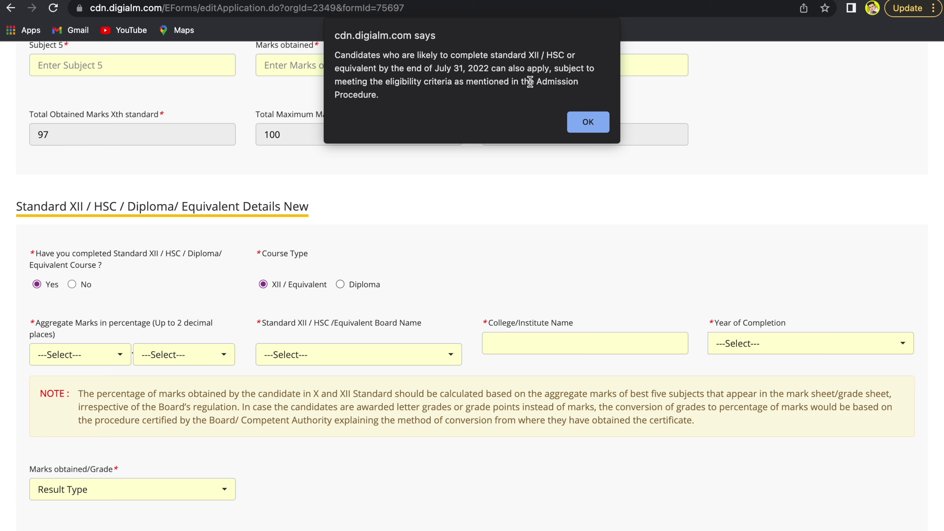
{"action": "left_click", "coordinate": [575, 122]}
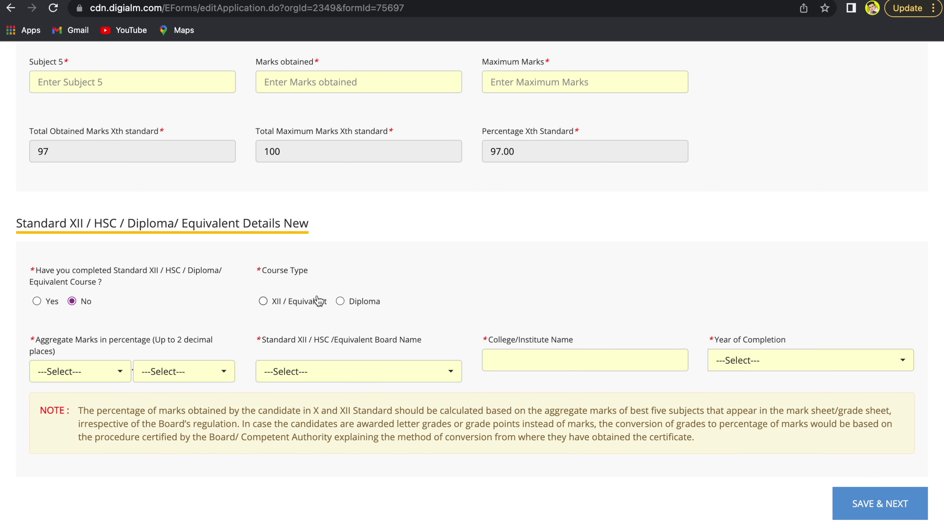
{"action": "left_click", "coordinate": [260, 300]}
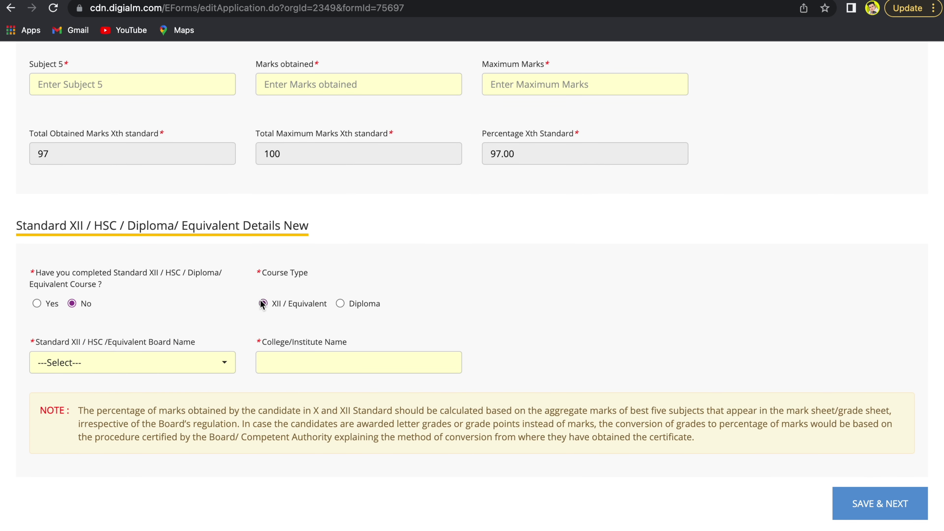
Set the Standard XII board to Central Board of Secondary Education and open the College/Institute Name field for entry
{"action": "left_click", "coordinate": [157, 365]}
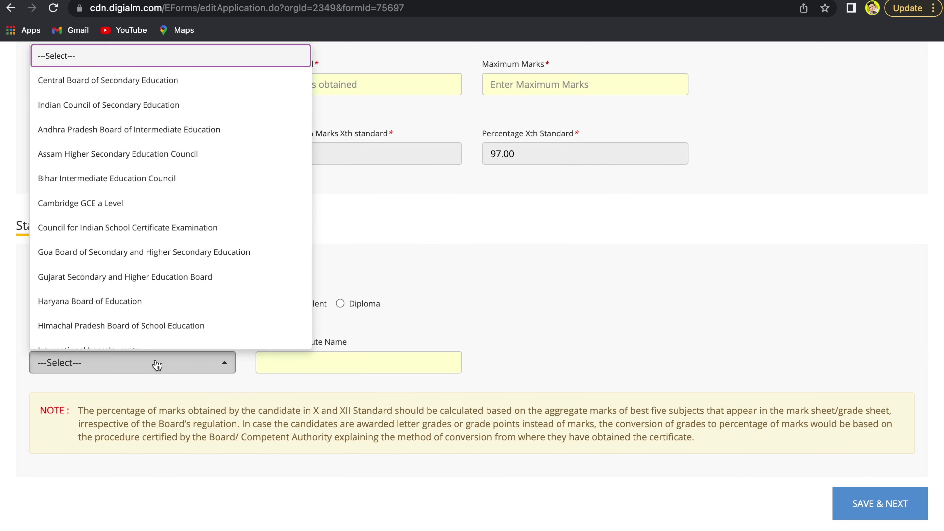
{"action": "left_click", "coordinate": [163, 90]}
{"action": "left_click", "coordinate": [315, 364]}
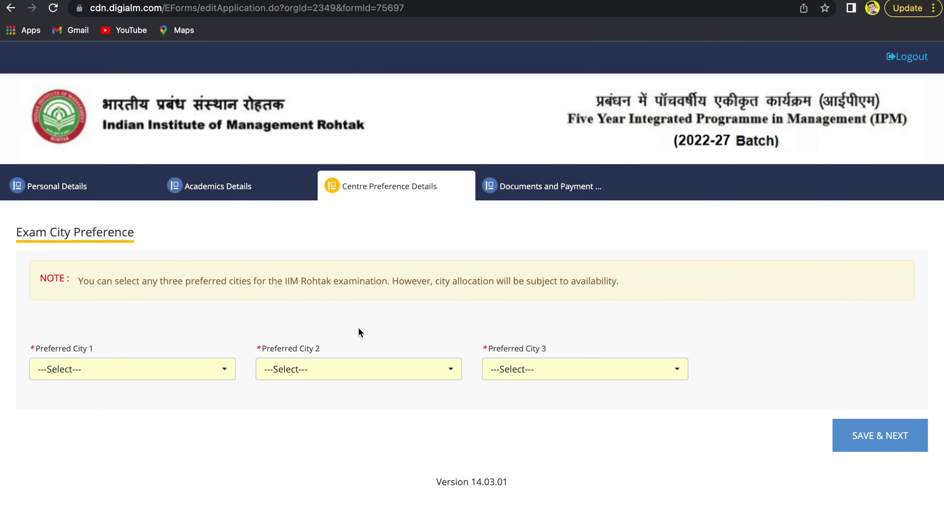
Choose New Delhi as Preferred City 1 for the exam
{"action": "scroll", "coordinate": [358, 327], "scroll_direction": "up", "scroll_amount": 1}
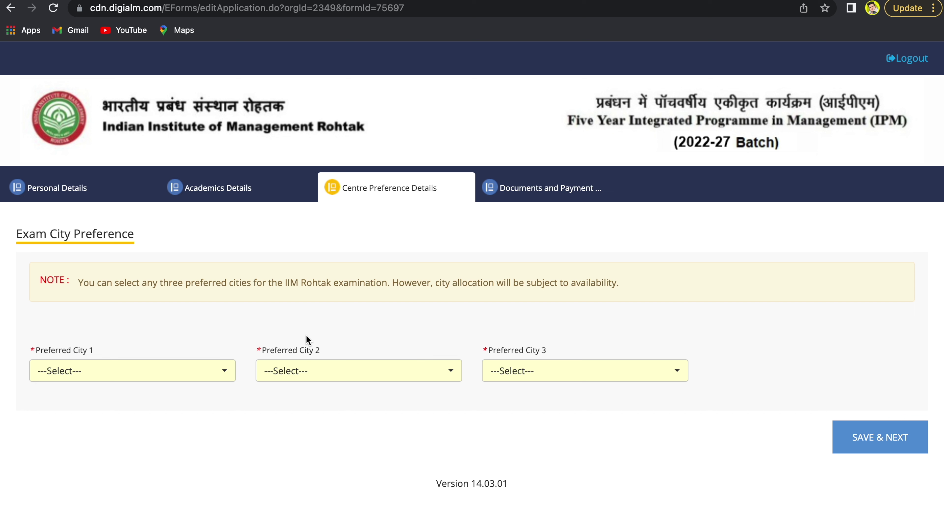
{"action": "left_click", "coordinate": [193, 372]}
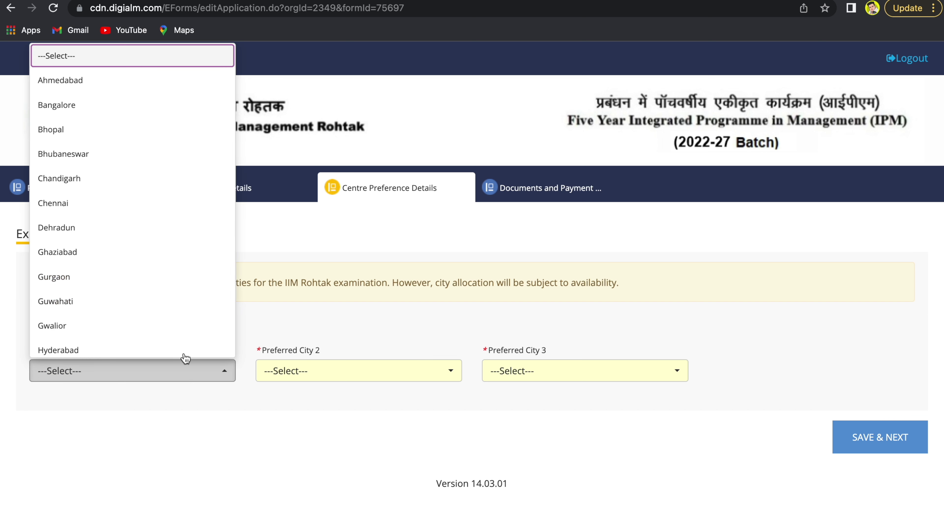
{"action": "scroll", "coordinate": [110, 149], "scroll_direction": "down", "scroll_amount": 3}
{"action": "scroll", "coordinate": [69, 293], "scroll_direction": "down", "scroll_amount": 5}
{"action": "left_click", "coordinate": [68, 279]}
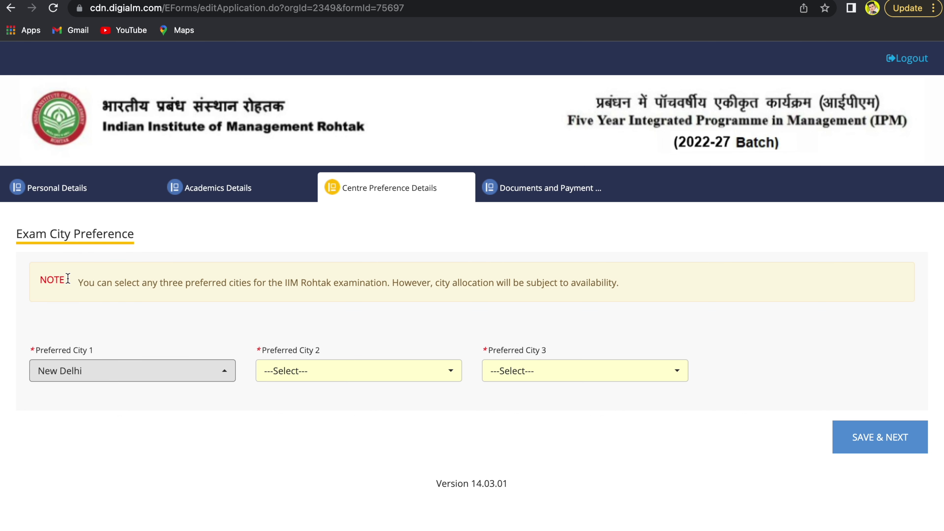
Look through the available exam cities and choose Gurgaon as Preferred City 2
{"action": "left_click", "coordinate": [298, 372]}
{"action": "scroll", "coordinate": [346, 236], "scroll_direction": "down", "scroll_amount": 2}
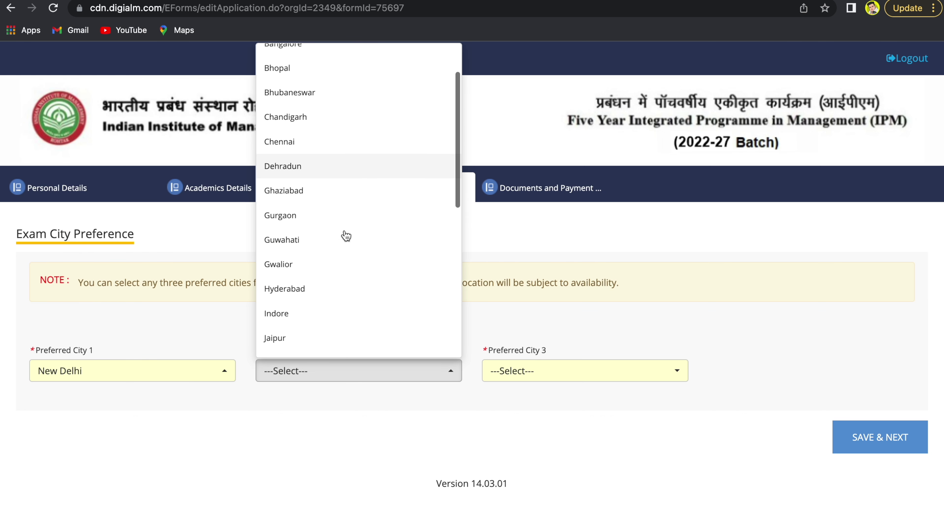
{"action": "scroll", "coordinate": [327, 168], "scroll_direction": "down", "scroll_amount": 4}
{"action": "scroll", "coordinate": [292, 259], "scroll_direction": "down", "scroll_amount": 3}
{"action": "scroll", "coordinate": [292, 260], "scroll_direction": "up", "scroll_amount": 10}
{"action": "scroll", "coordinate": [268, 257], "scroll_direction": "up", "scroll_amount": 1}
{"action": "scroll", "coordinate": [268, 259], "scroll_direction": "down", "scroll_amount": 2}
{"action": "left_click", "coordinate": [292, 238]}
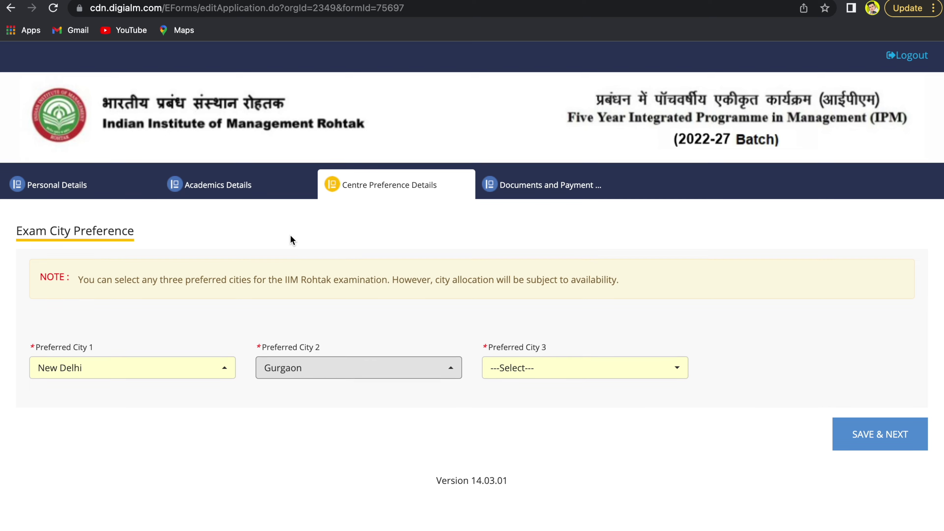
Choose Noida as Preferred City 3 and save the exam city preferences to continue to the documents and payment section
{"action": "left_click", "coordinate": [506, 370]}
{"action": "scroll", "coordinate": [562, 274], "scroll_direction": "down", "scroll_amount": 3}
{"action": "scroll", "coordinate": [568, 275], "scroll_direction": "down", "scroll_amount": 5}
{"action": "left_click", "coordinate": [529, 284]}
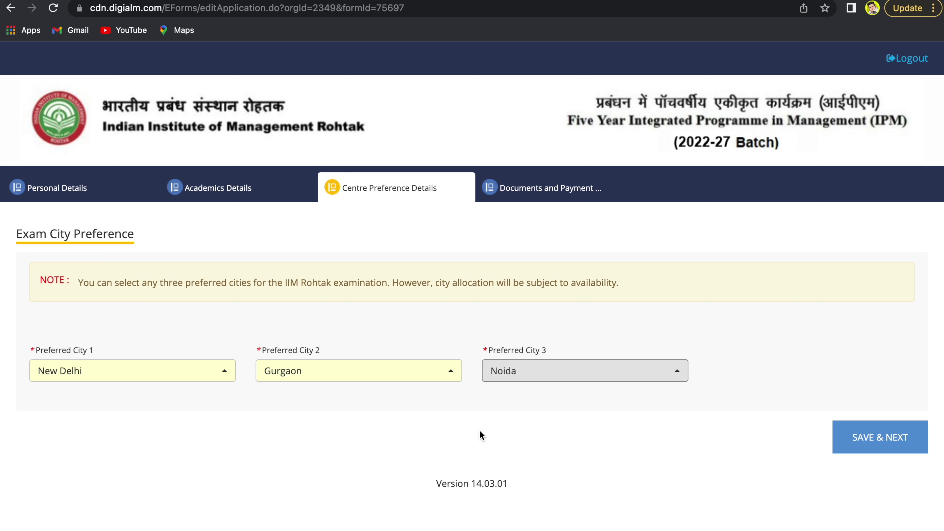
{"action": "left_click", "coordinate": [842, 444]}
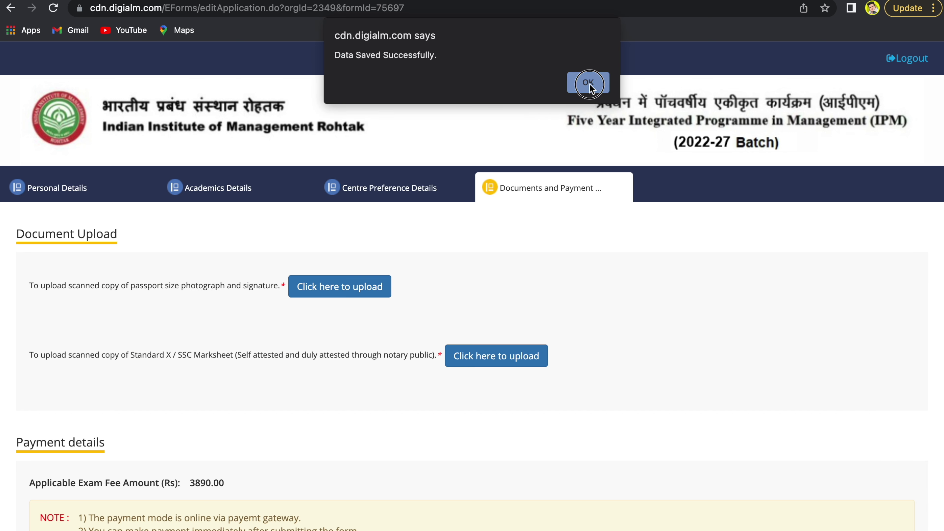
{"action": "left_click", "coordinate": [589, 83]}
Go past the document upload and payment details and confirm in the candidate declaration that the application details were reviewed and are correct
{"action": "scroll", "coordinate": [480, 300], "scroll_direction": "down", "scroll_amount": 2}
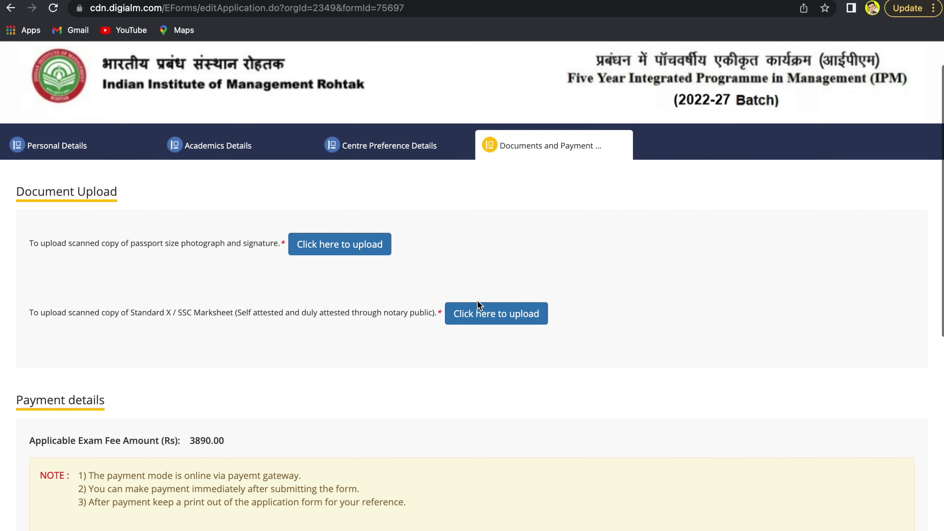
{"action": "scroll", "coordinate": [479, 306], "scroll_direction": "down", "scroll_amount": 2}
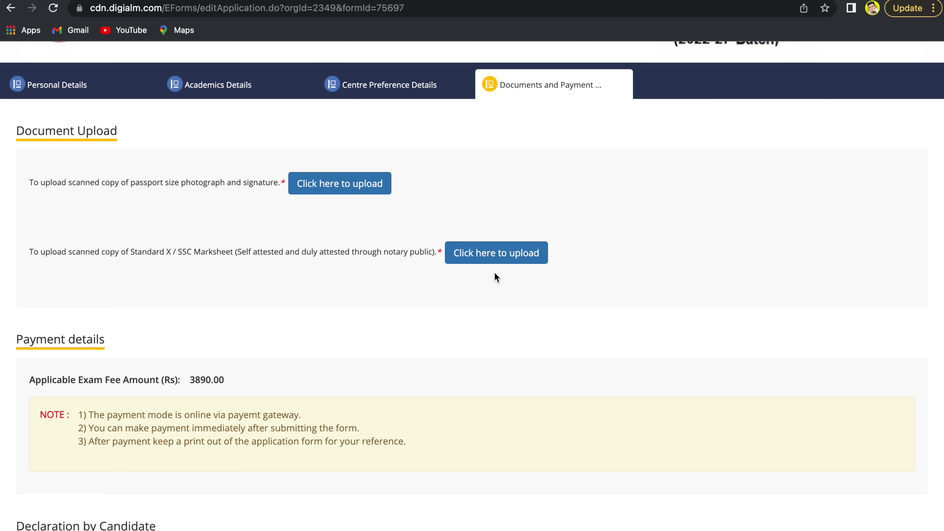
{"action": "scroll", "coordinate": [495, 273], "scroll_direction": "down", "scroll_amount": 2}
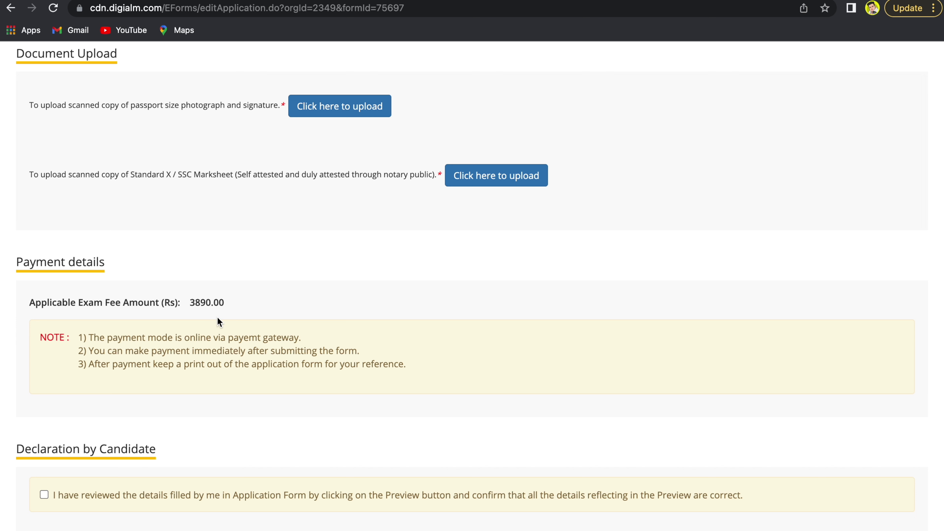
{"action": "scroll", "coordinate": [156, 338], "scroll_direction": "down", "scroll_amount": 1}
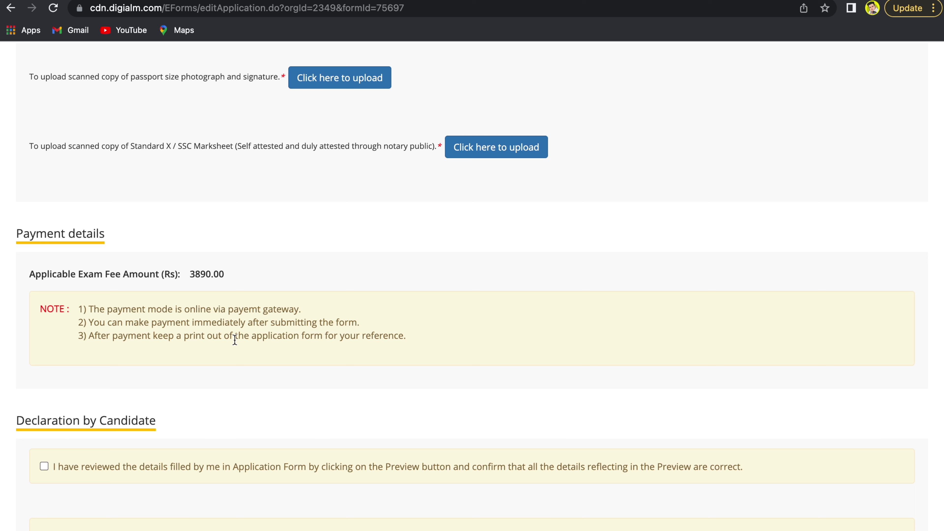
{"action": "scroll", "coordinate": [250, 358], "scroll_direction": "down", "scroll_amount": 2}
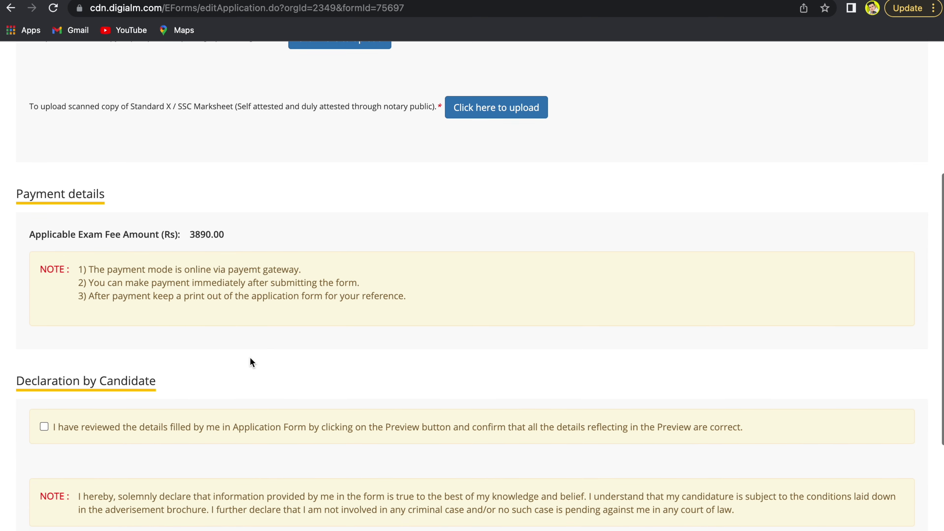
{"action": "scroll", "coordinate": [250, 357], "scroll_direction": "down", "scroll_amount": 3}
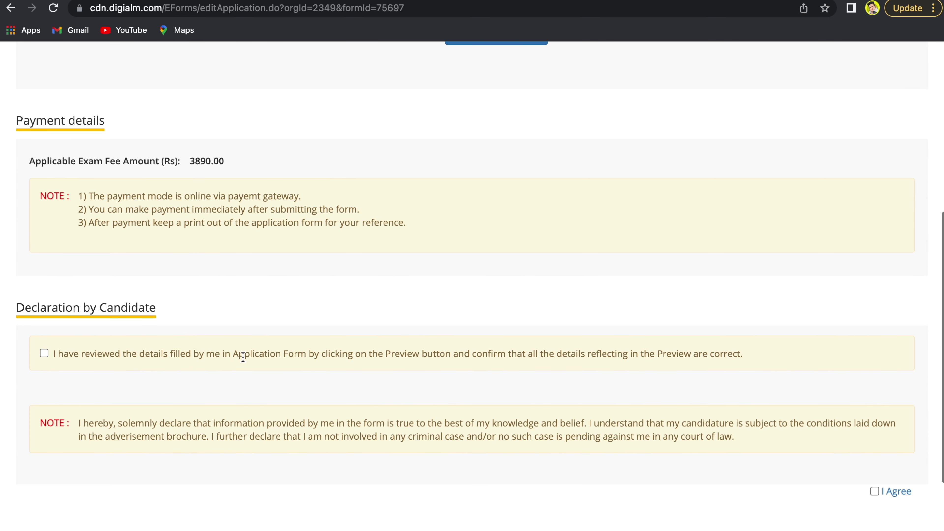
{"action": "left_click", "coordinate": [45, 354]}
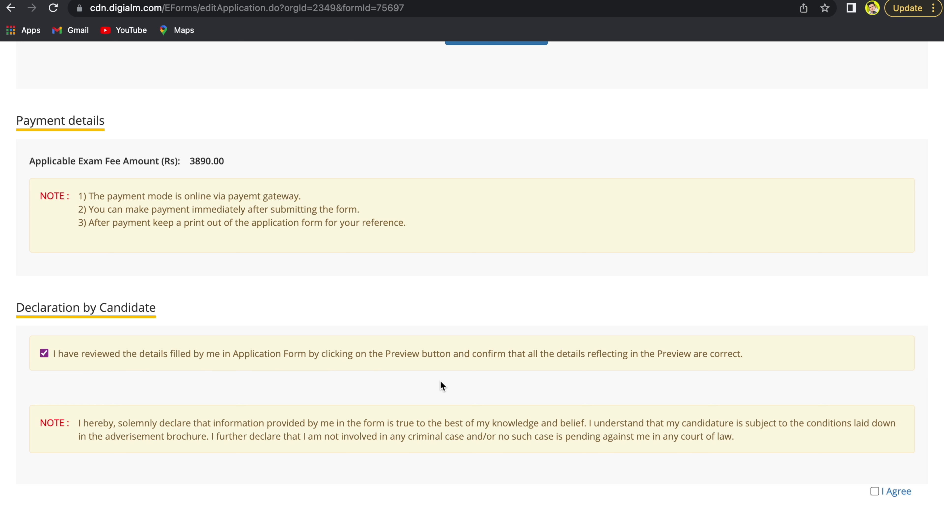
Agree to the solemn declaration that the information provided in the form is true
{"action": "scroll", "coordinate": [441, 382], "scroll_direction": "down", "scroll_amount": 3}
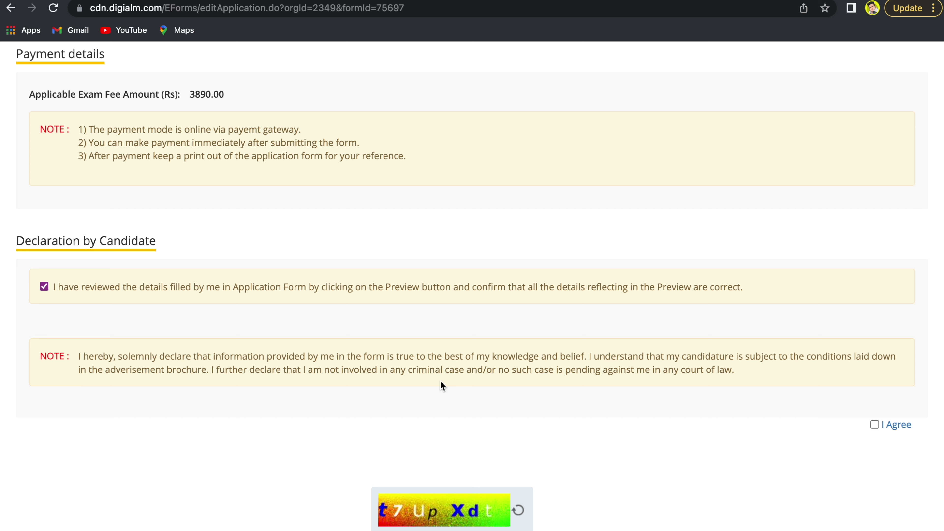
{"action": "scroll", "coordinate": [440, 381], "scroll_direction": "down", "scroll_amount": 3}
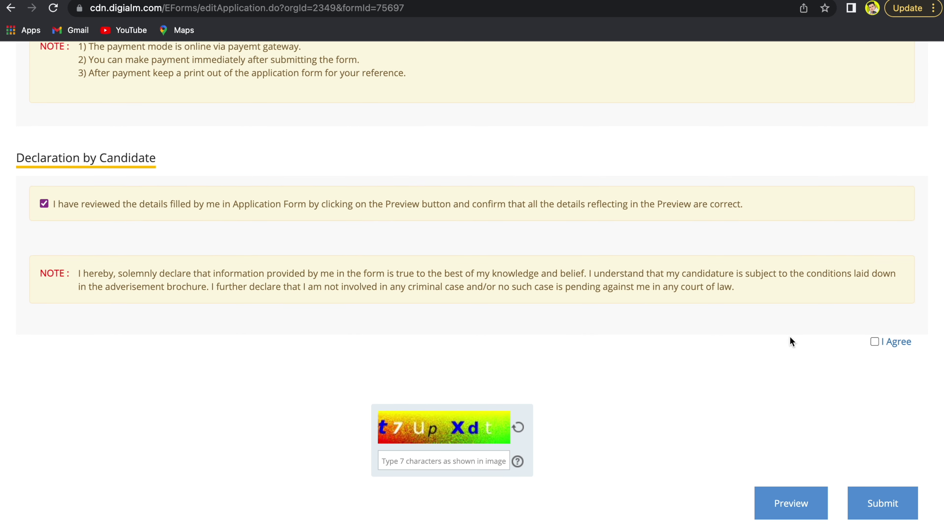
{"action": "left_click", "coordinate": [875, 342]}
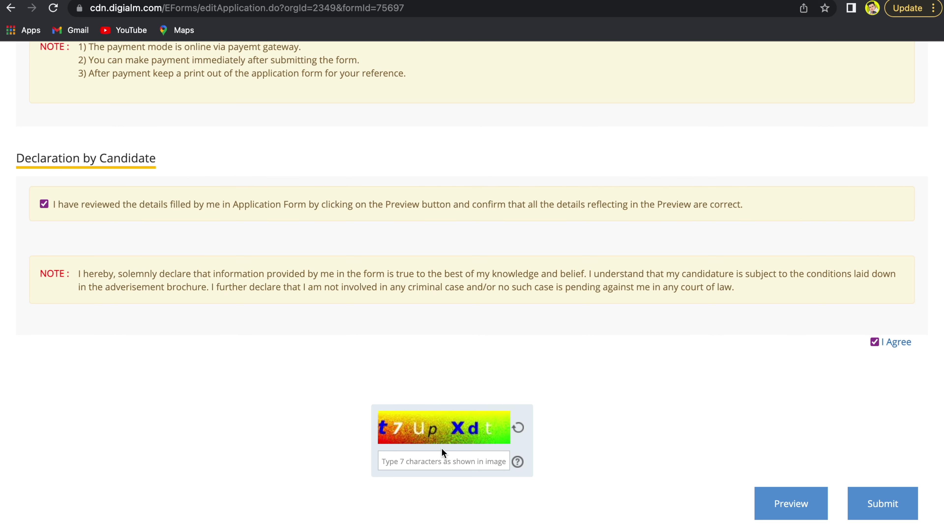